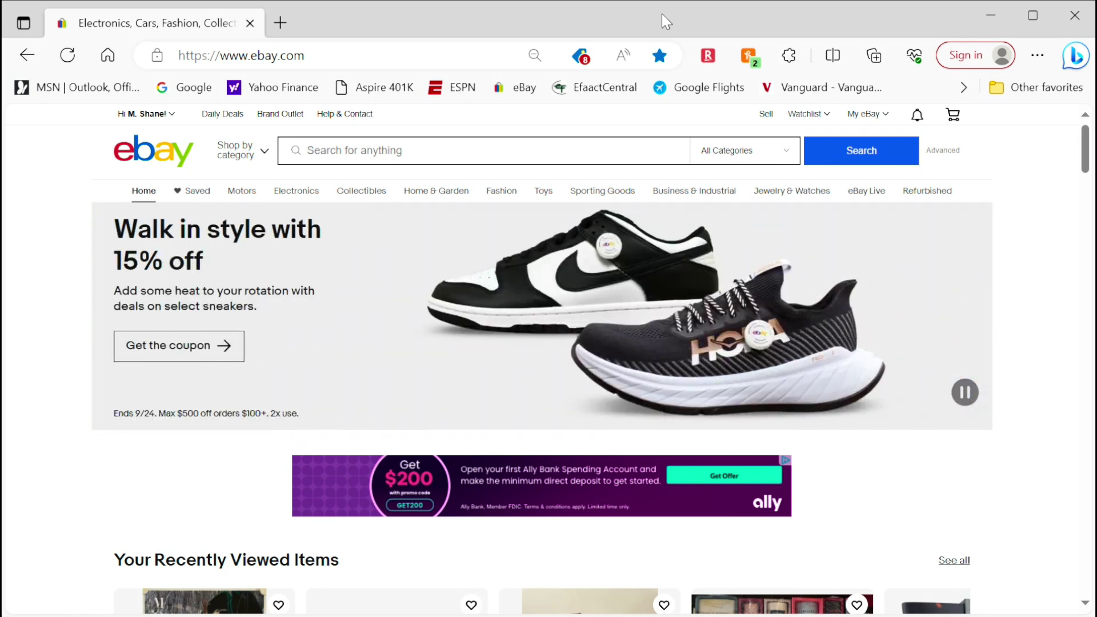
Step: Go from My eBay into Seller Hub, then open Terapeak product research under Research
mouse_move(870, 117)
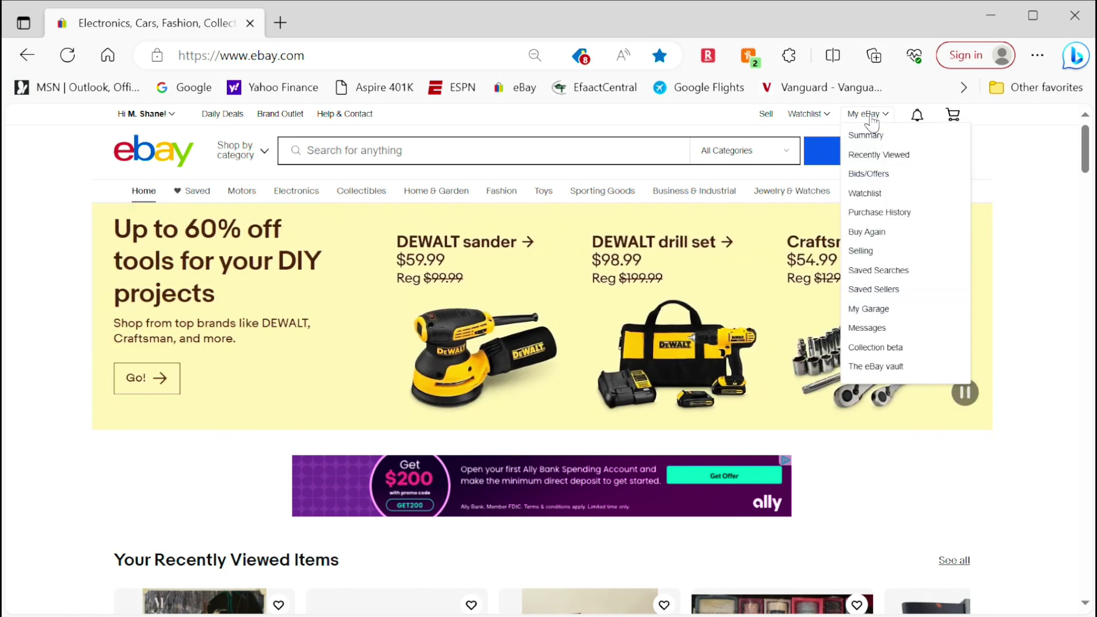
click(871, 117)
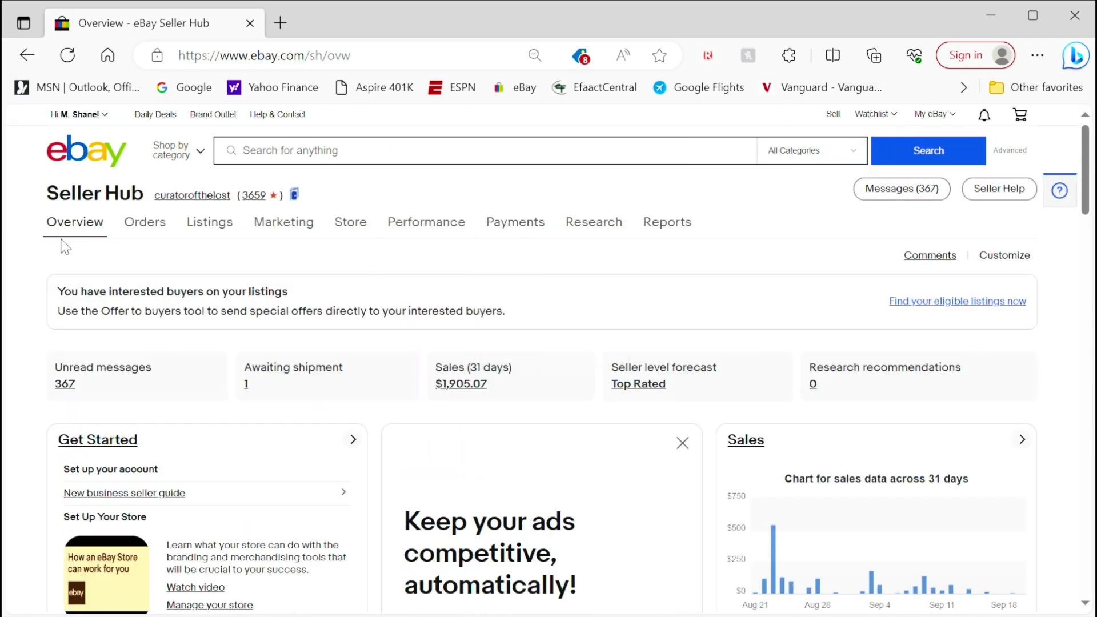
mouse_move(417, 236)
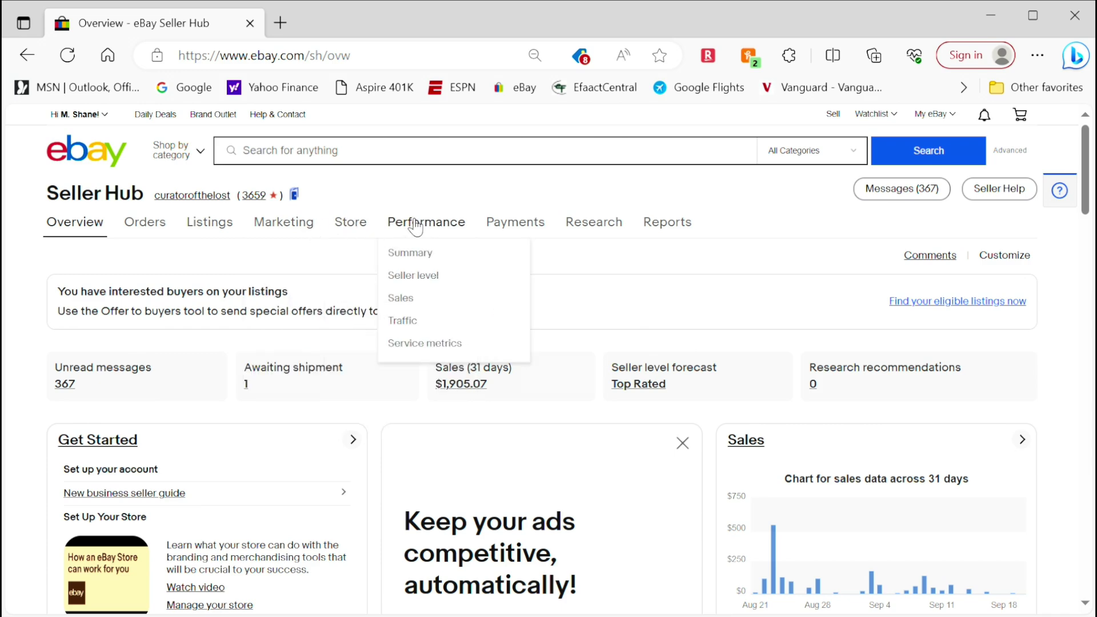
mouse_move(501, 240)
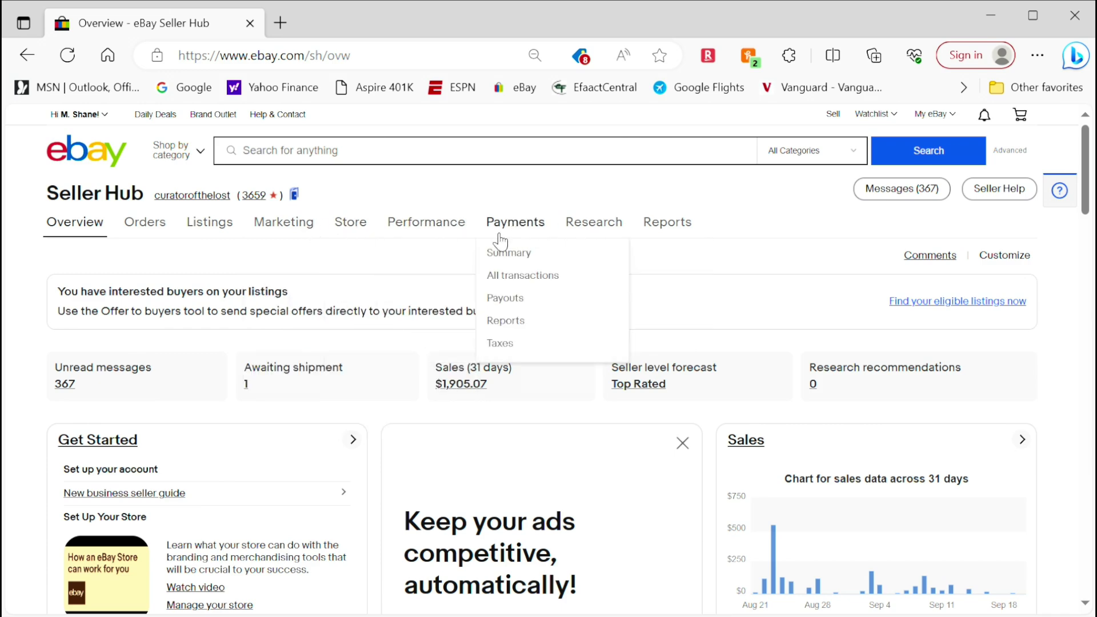
mouse_move(581, 235)
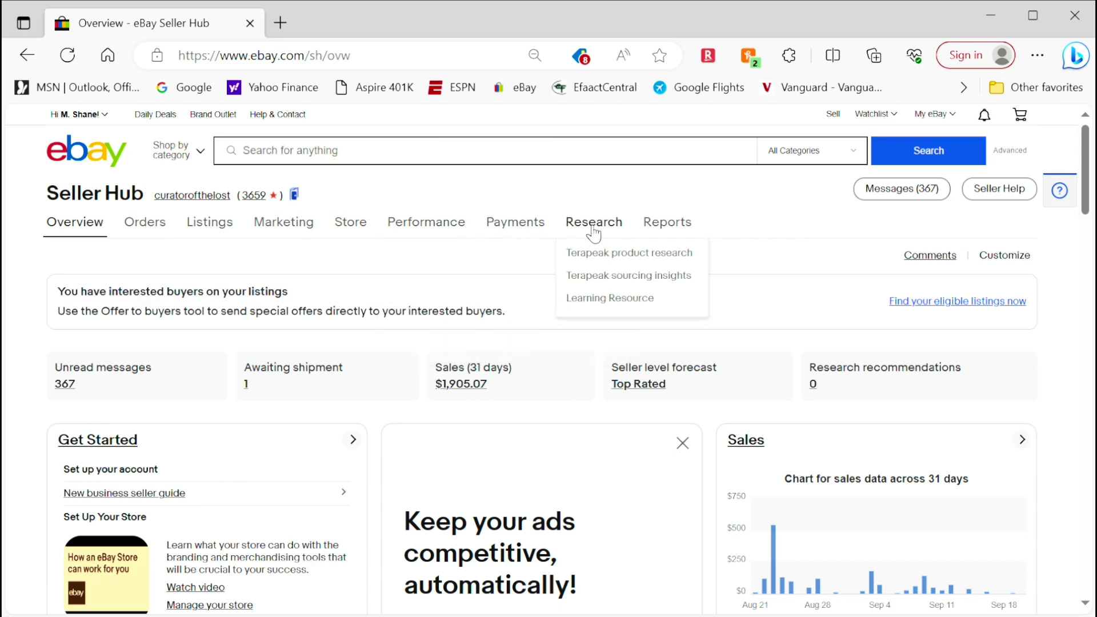
click(610, 256)
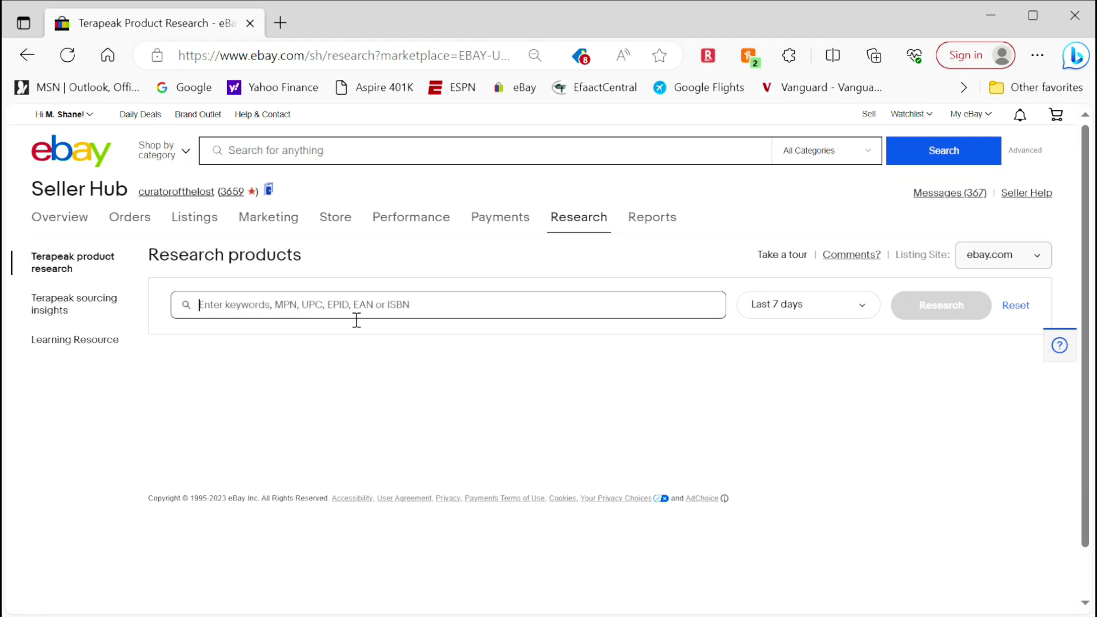
Step: Research 'quantum theory fields weinberg' across All Categories, fixing the 'filed' typo
text(quantu)
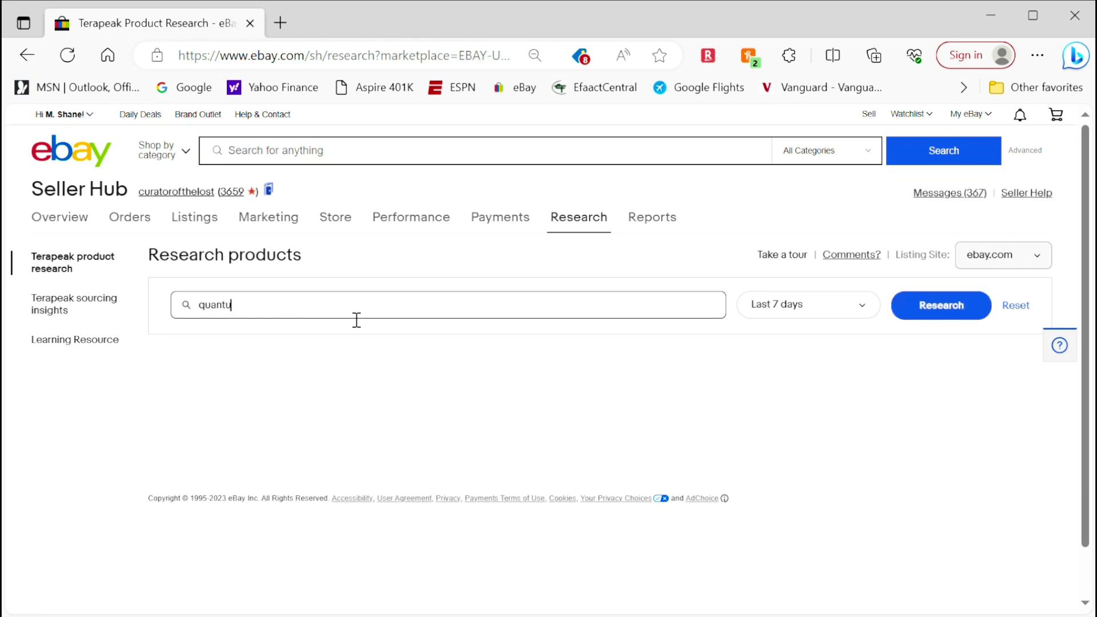
text(m theory filed)
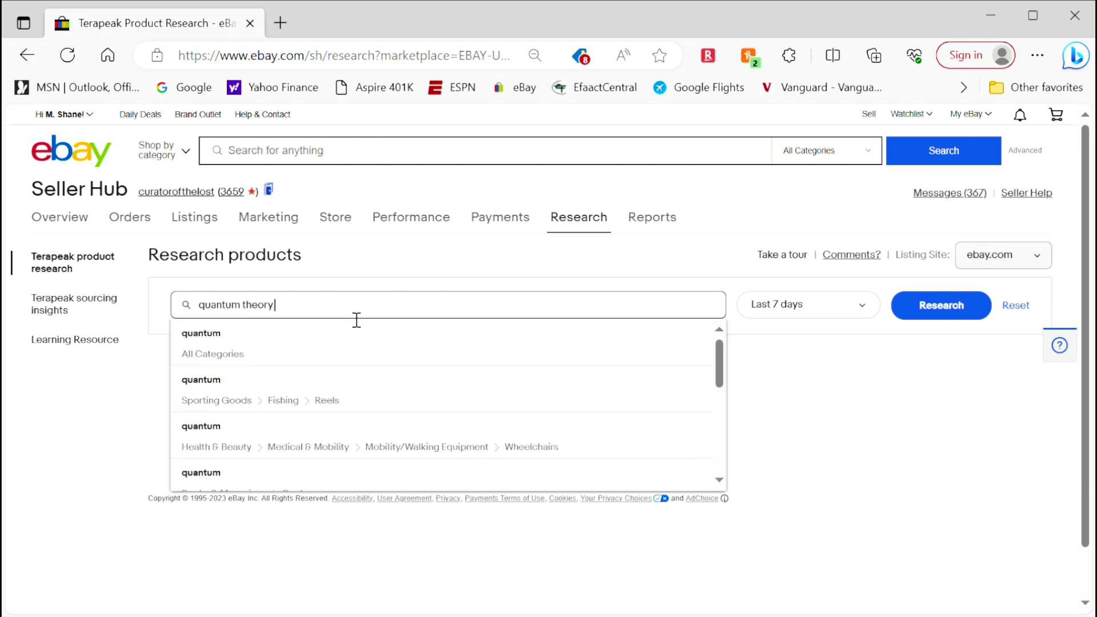
key(BackSpace)
key(BackSpace)
key(BackSpace)
text(eld)
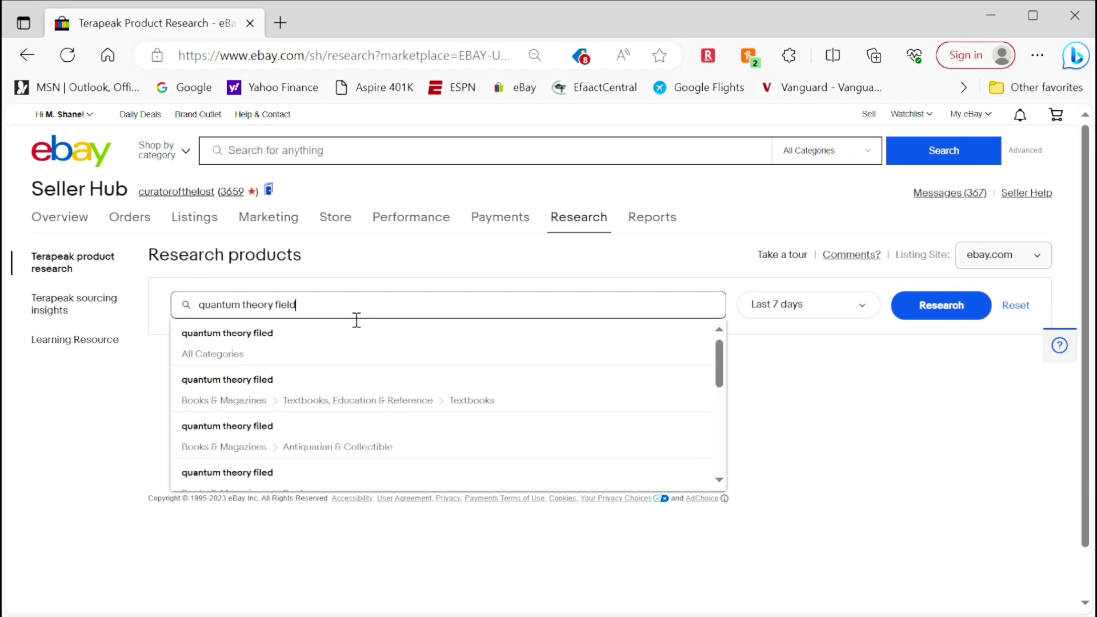
text(s wei)
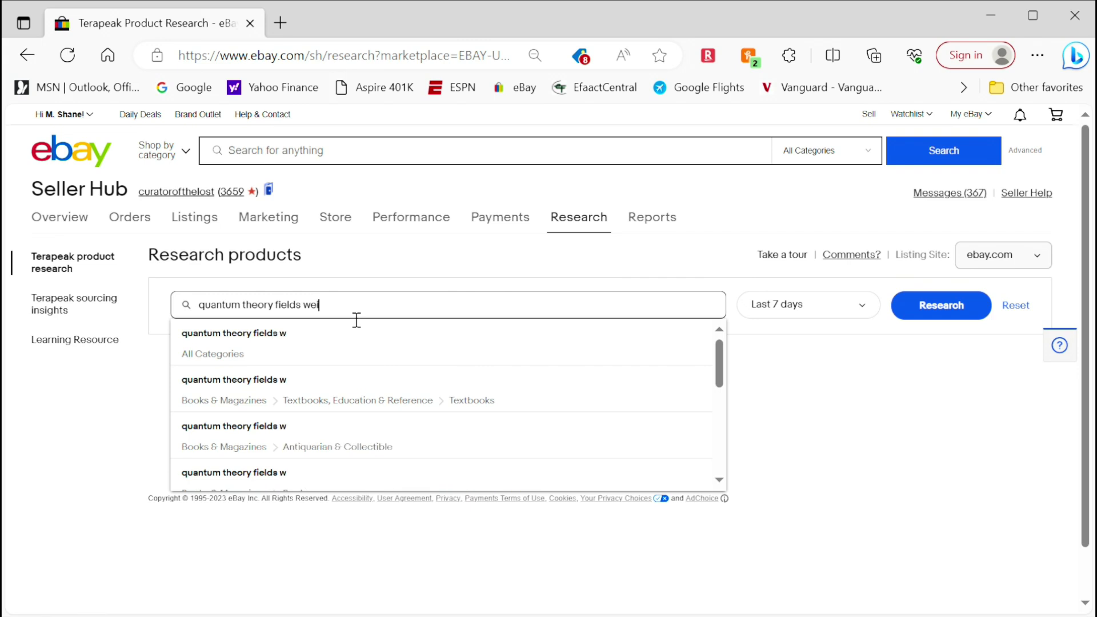
text(nberg)
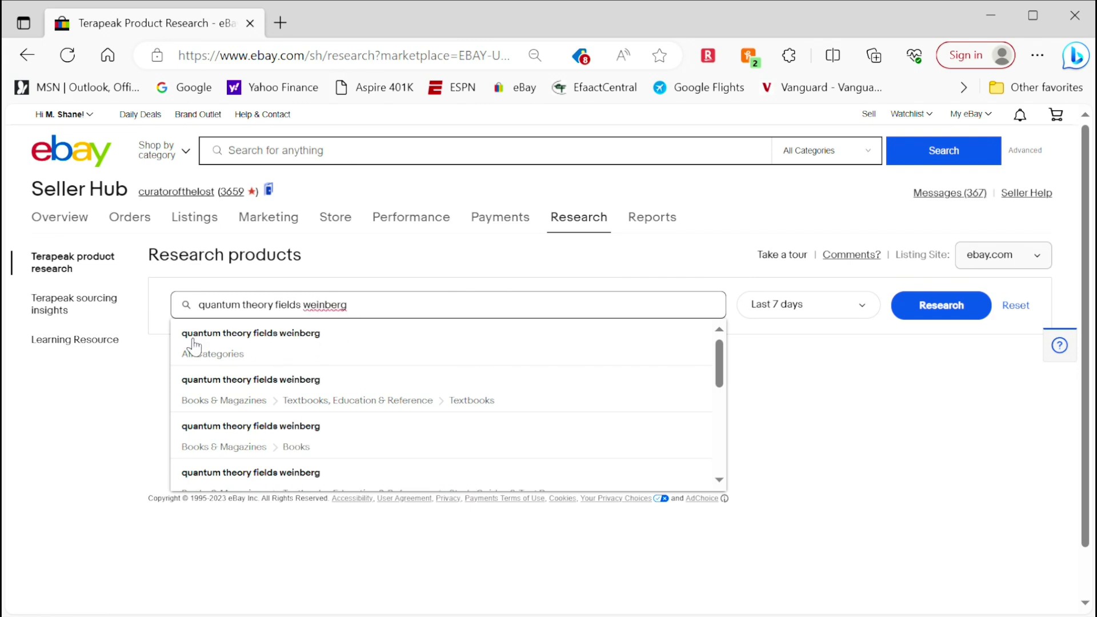
click(250, 361)
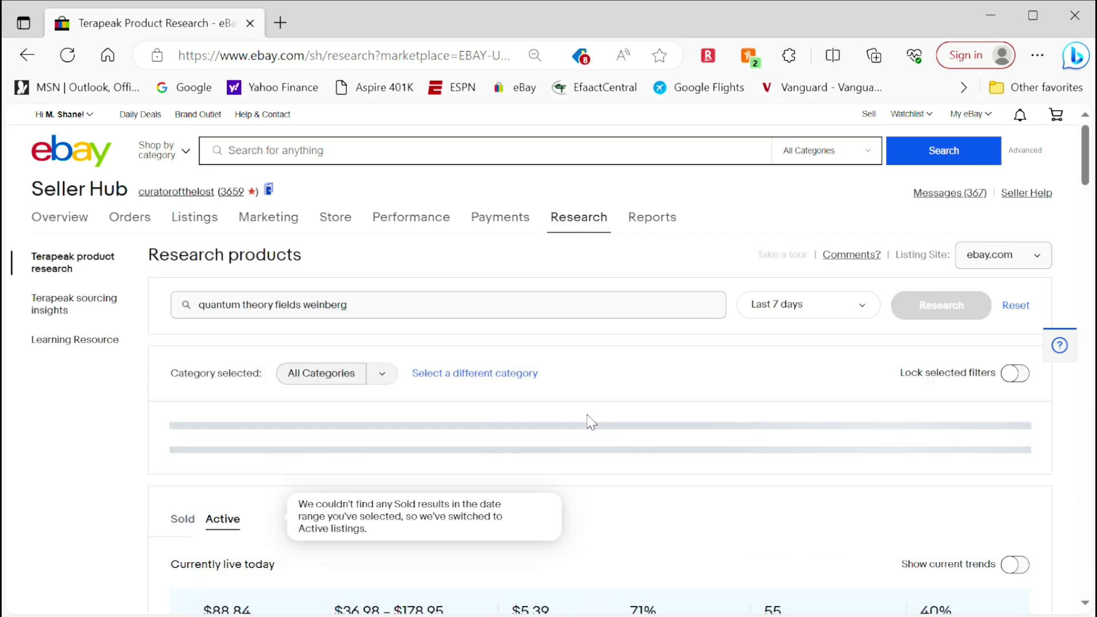
scroll(594, 426, down, 3)
scroll(591, 424, down, 1)
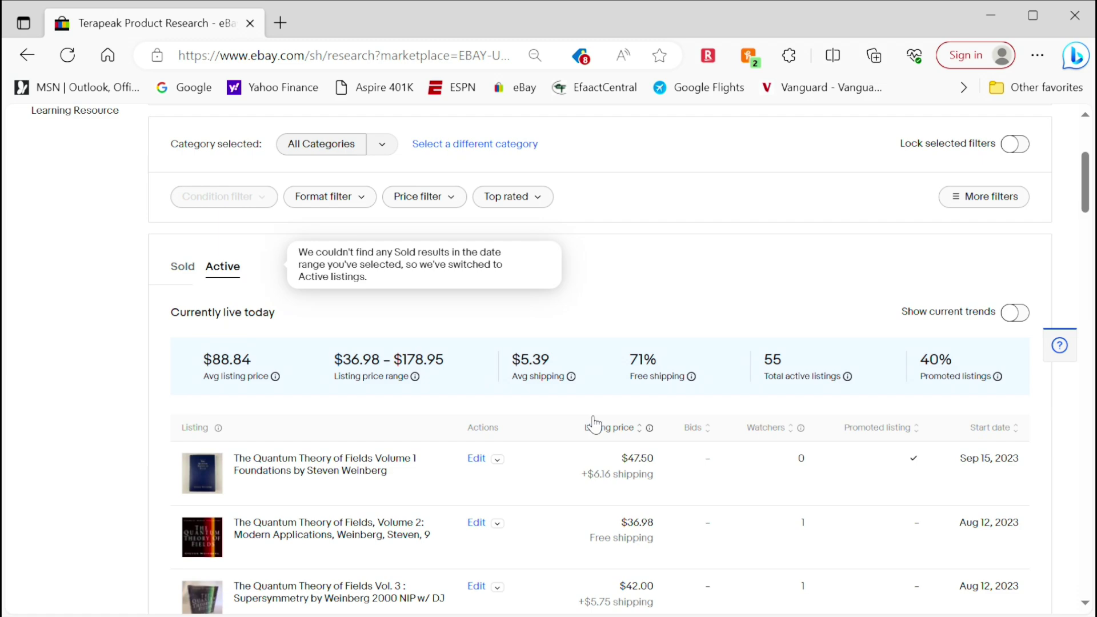
scroll(594, 426, down, 3)
scroll(811, 472, up, 2)
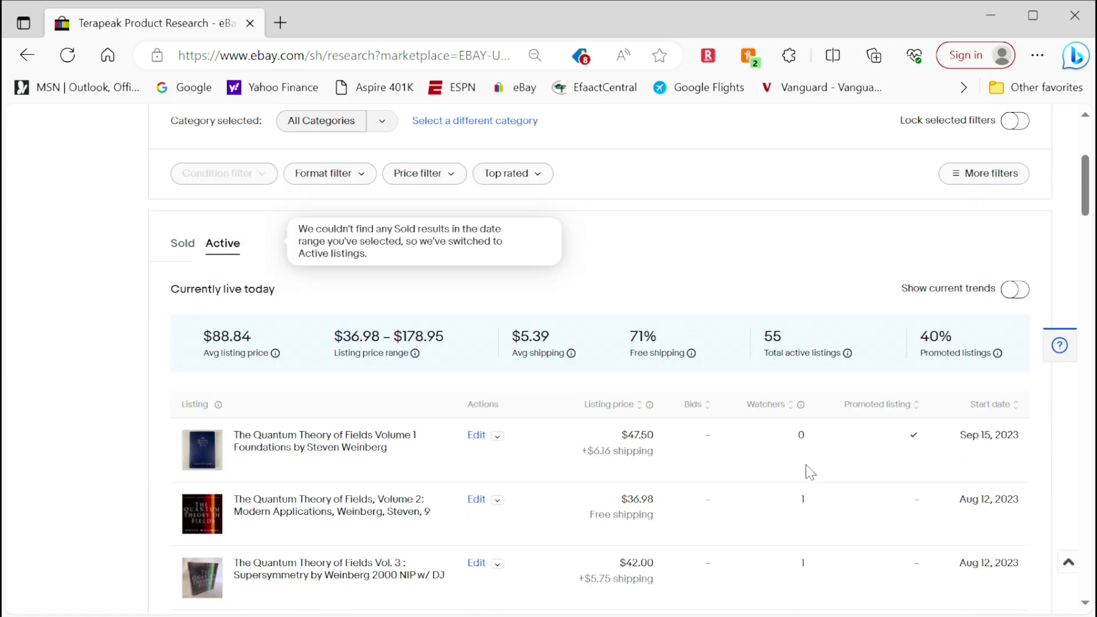
scroll(811, 472, up, 2)
scroll(684, 396, down, 1)
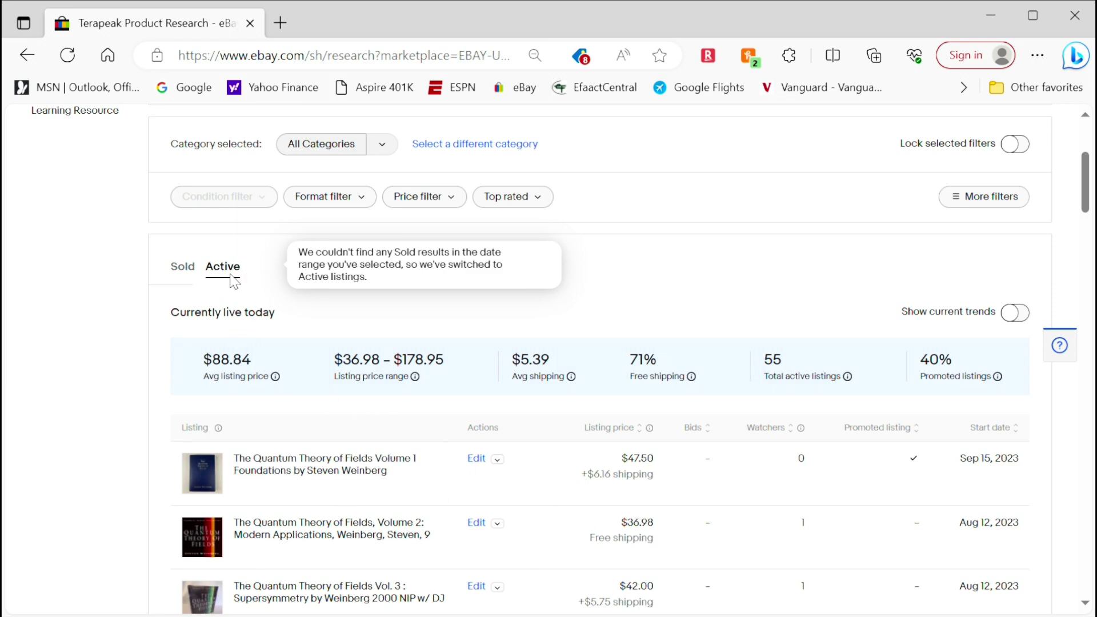
scroll(674, 488, down, 5)
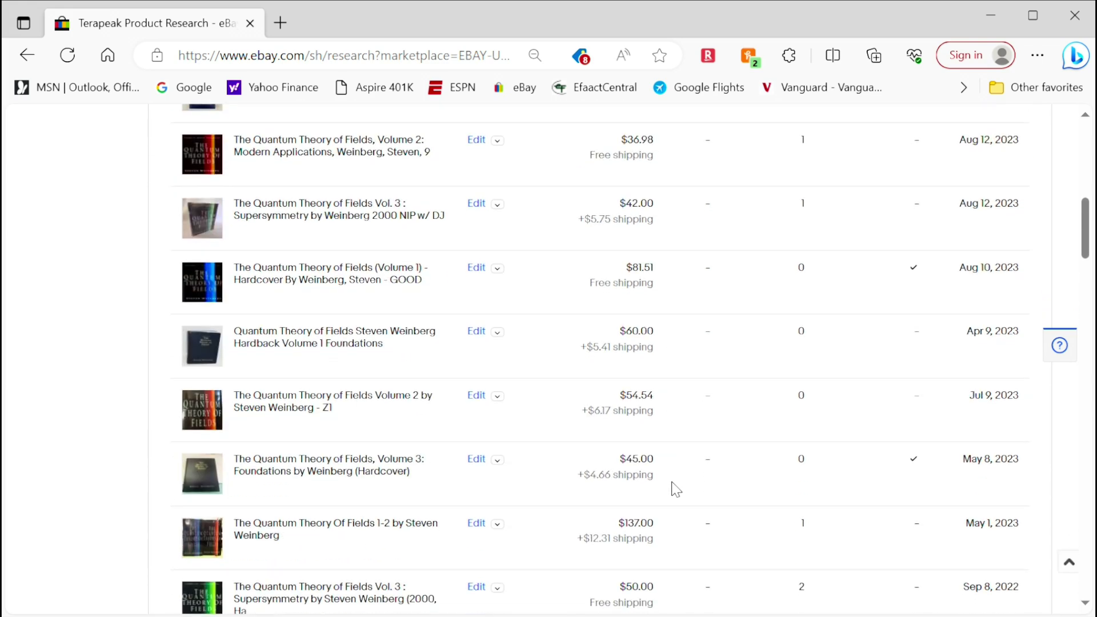
scroll(677, 490, up, 5)
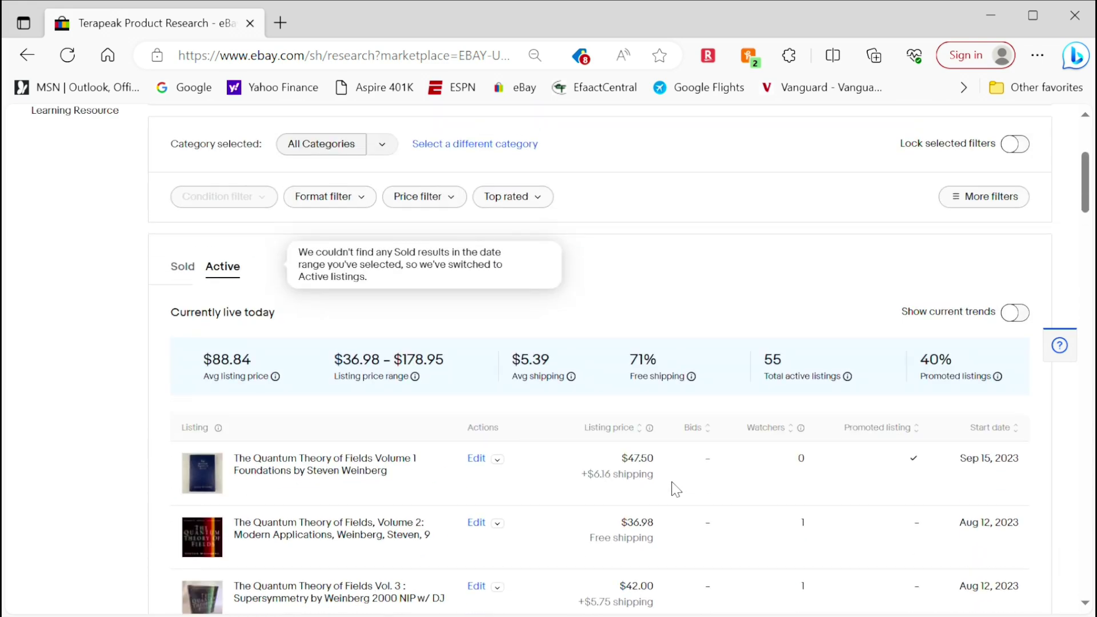
scroll(676, 489, up, 3)
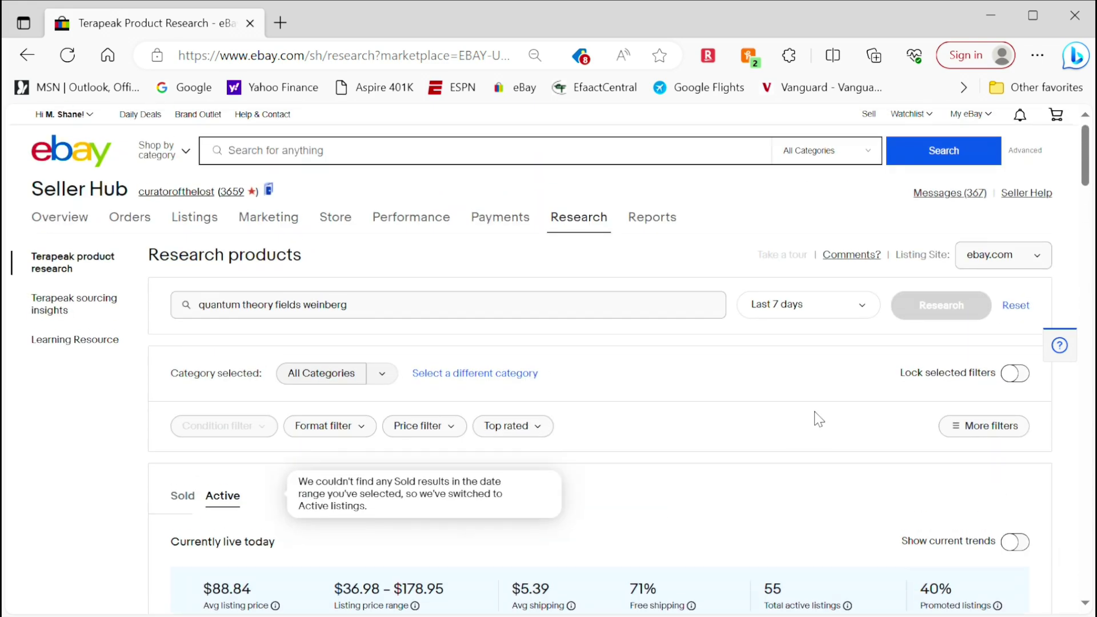
Step: Rerun the research over Last 2 years and review the sold results: 75 sold, averaging $43.24
click(869, 308)
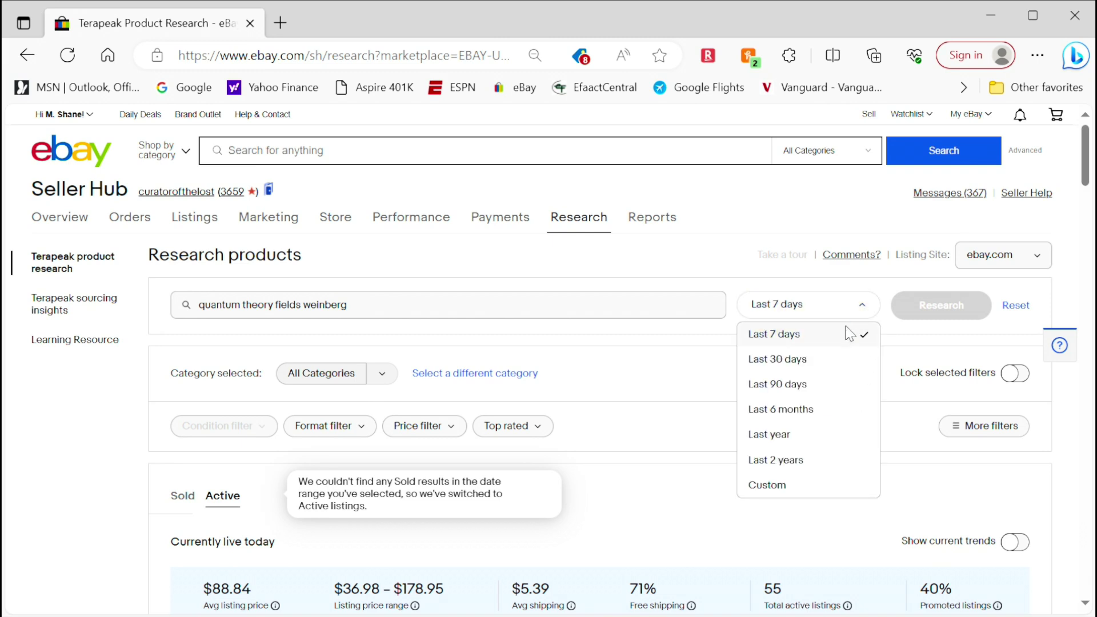
click(784, 461)
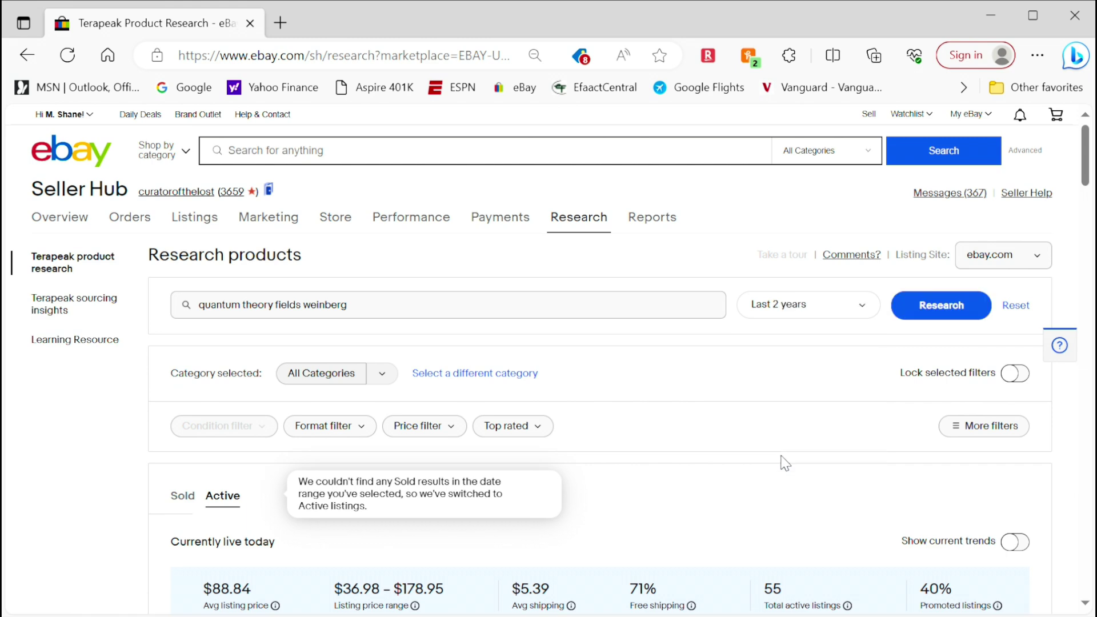
click(960, 313)
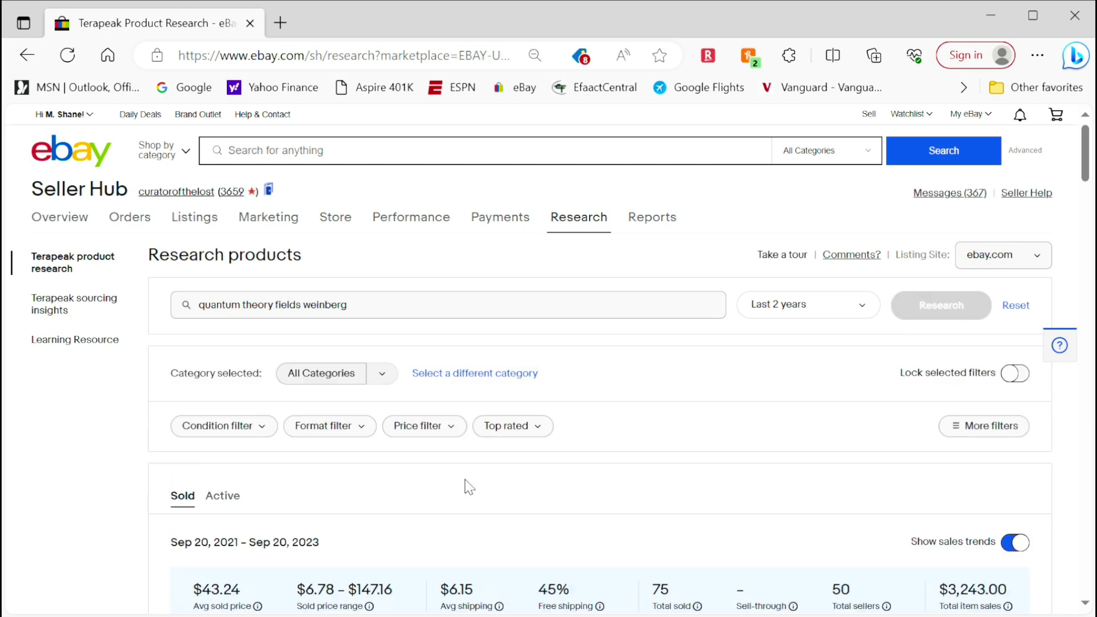
scroll(466, 486, down, 3)
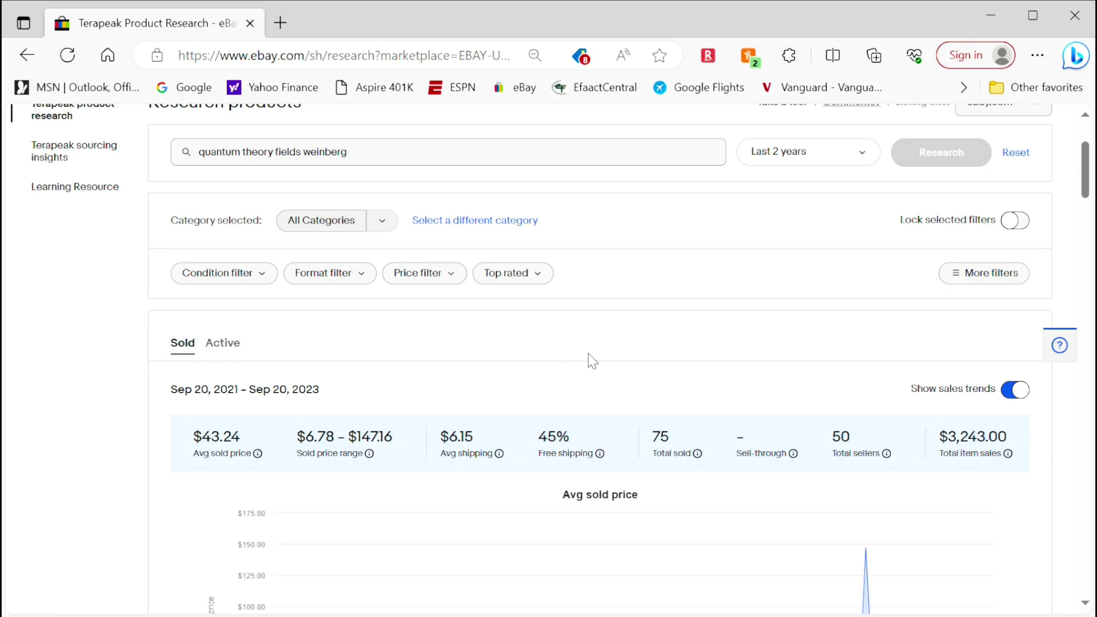
scroll(593, 361, down, 1)
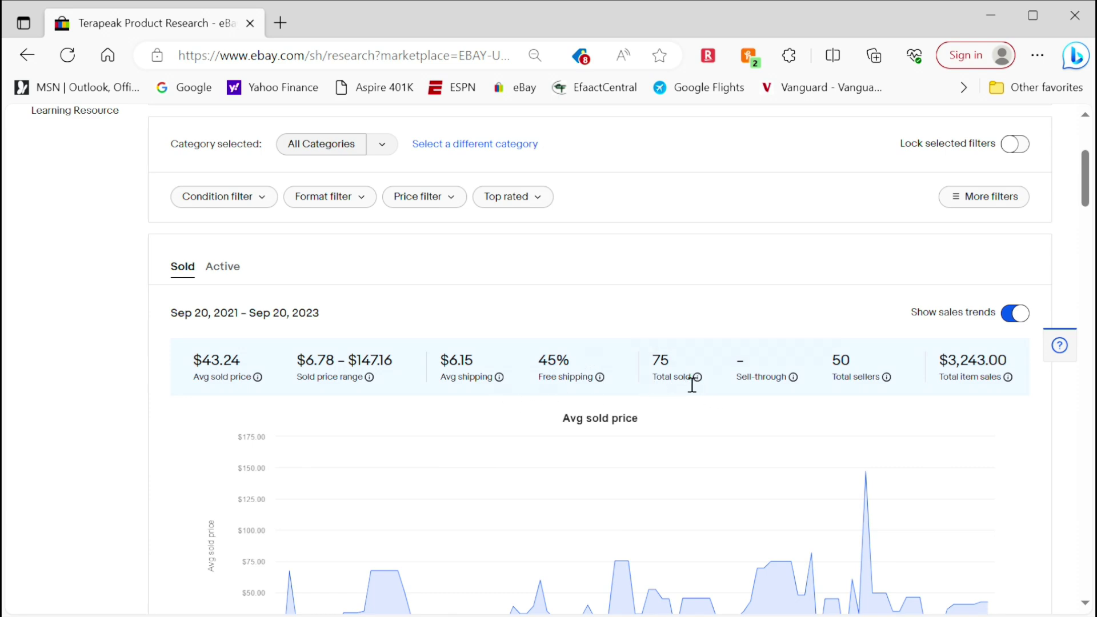
scroll(668, 400, down, 1)
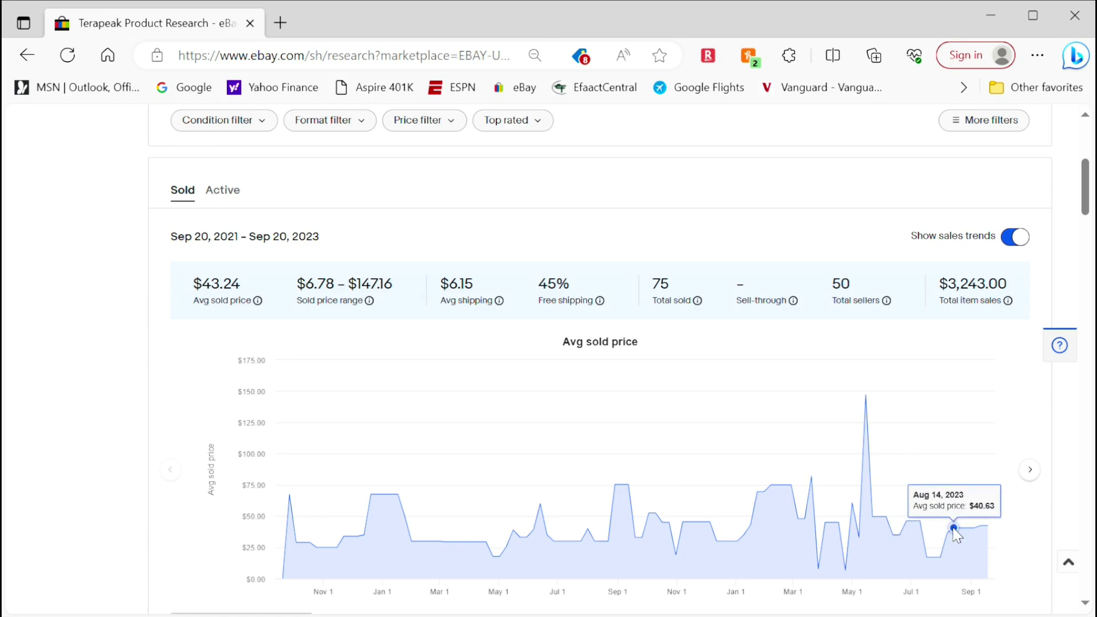
scroll(956, 535, down, 5)
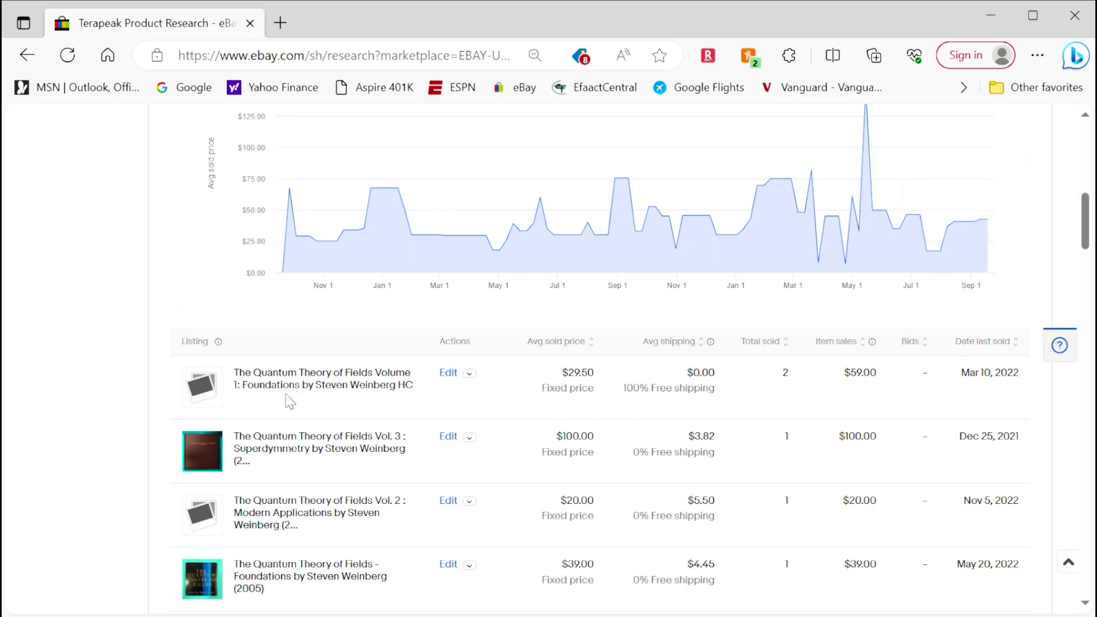
scroll(375, 458, up, 5)
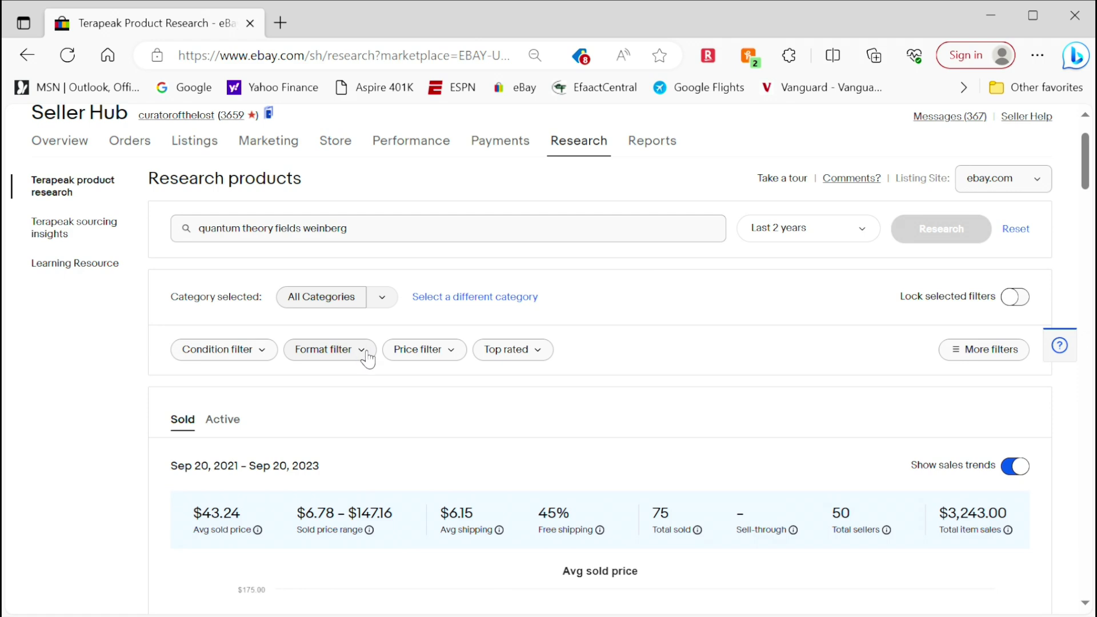
Step: Refine the search to 'quantum theory fields weinberg 3' and review the 39 sold results averaging $46.85
click(409, 234)
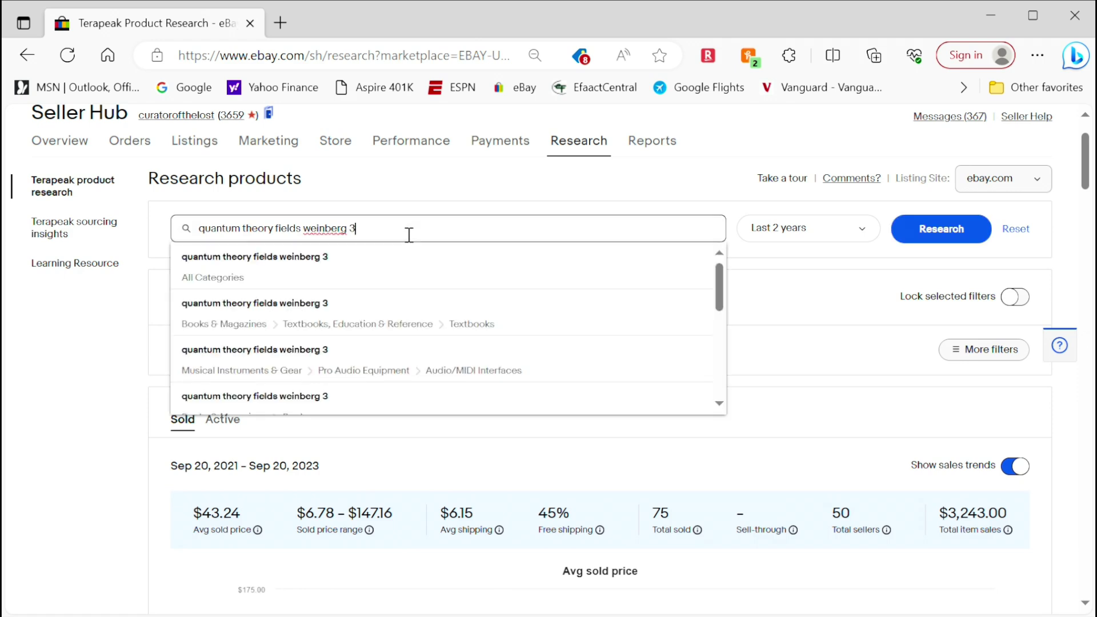
key(Return)
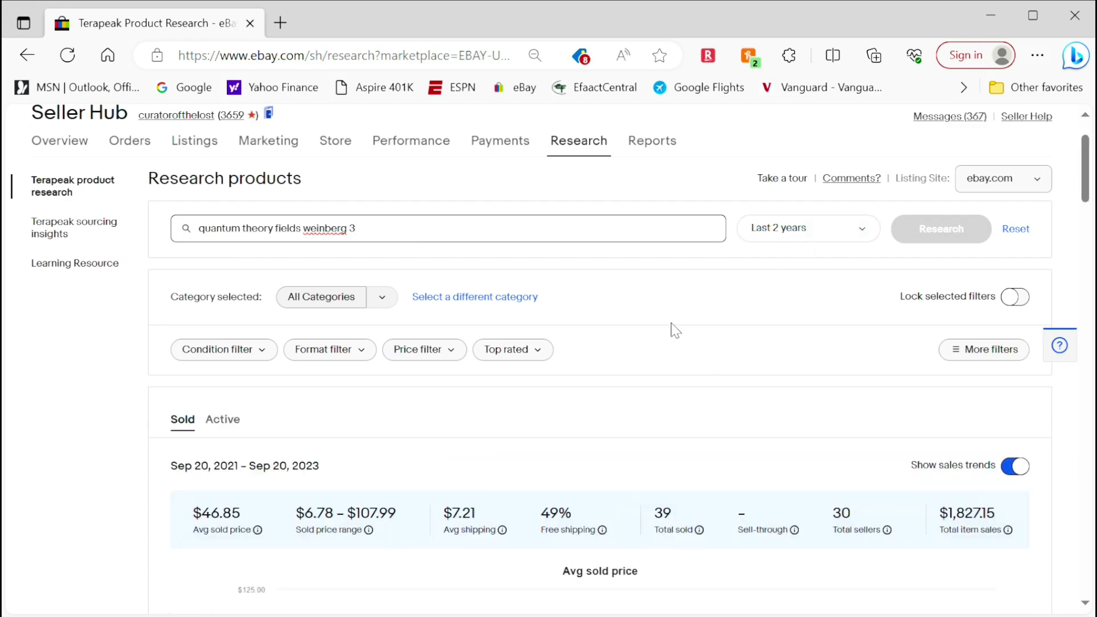
scroll(675, 331, down, 3)
scroll(672, 436, down, 4)
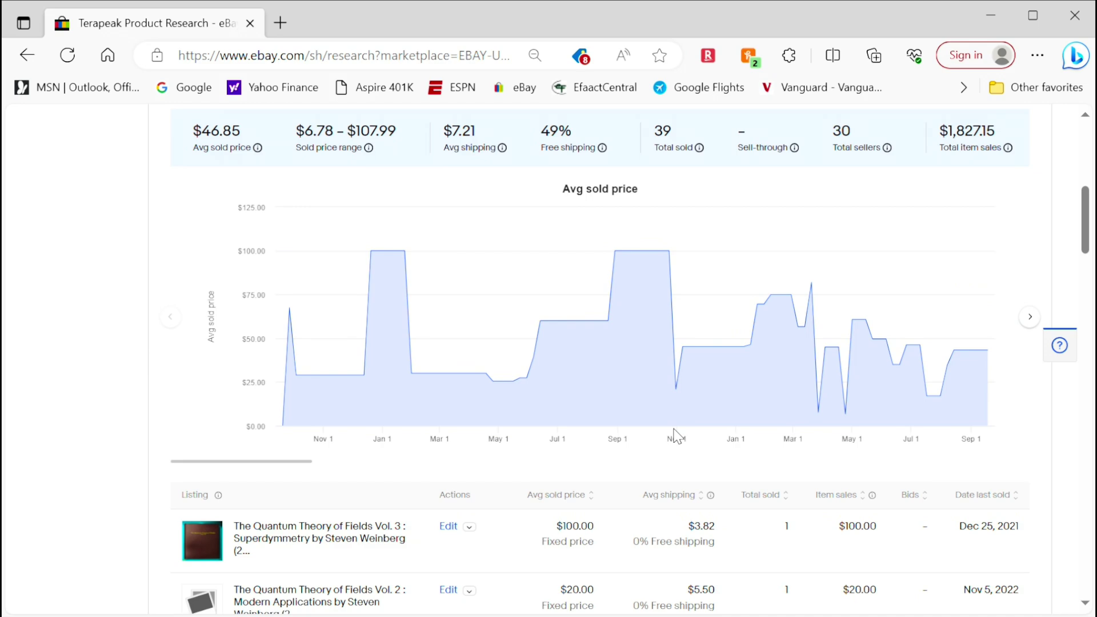
scroll(676, 436, up, 1)
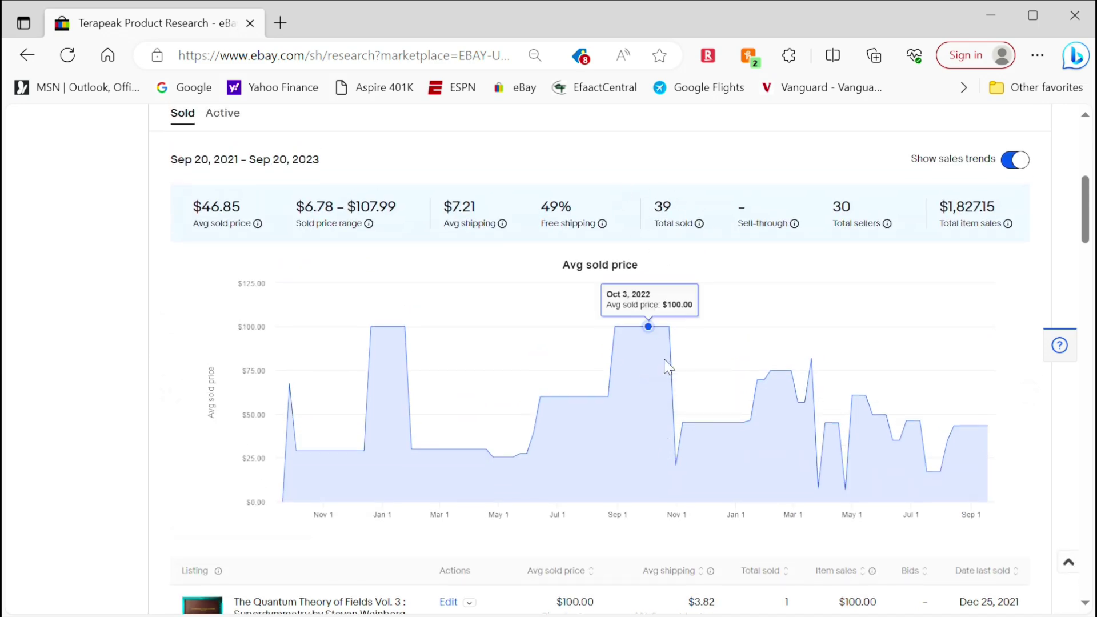
scroll(457, 563, down, 4)
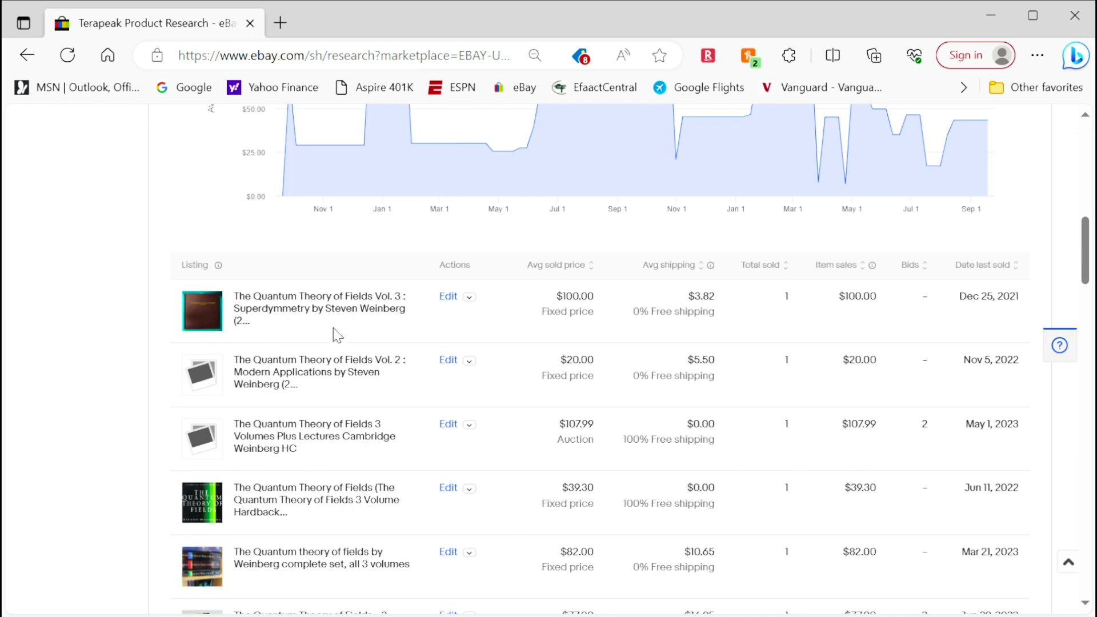
scroll(585, 449, up, 5)
mouse_move(588, 455)
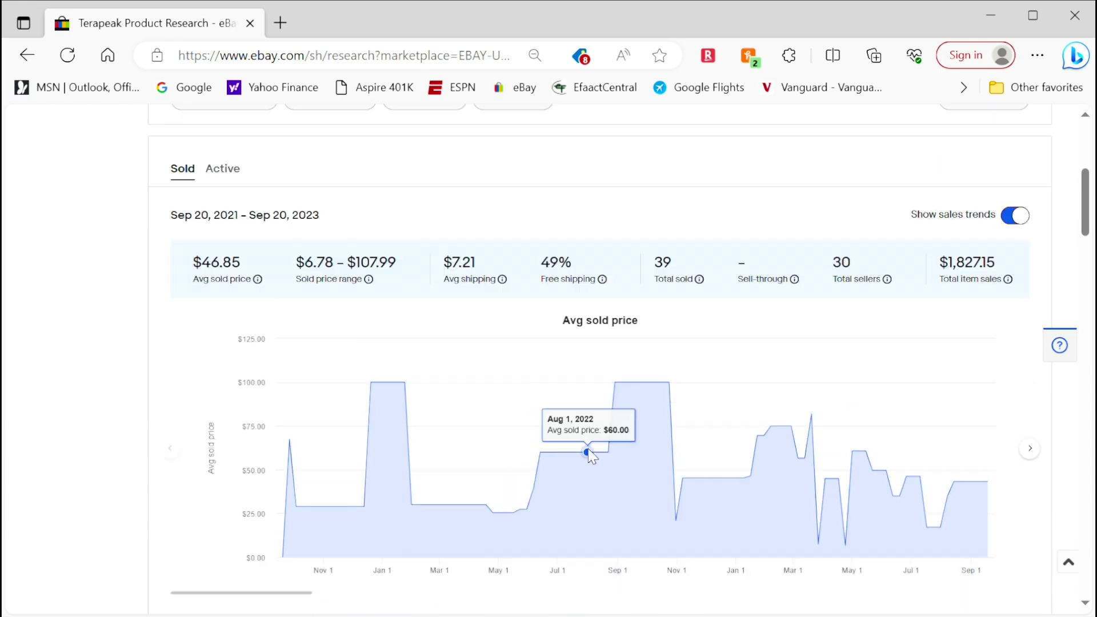
scroll(588, 454, up, 7)
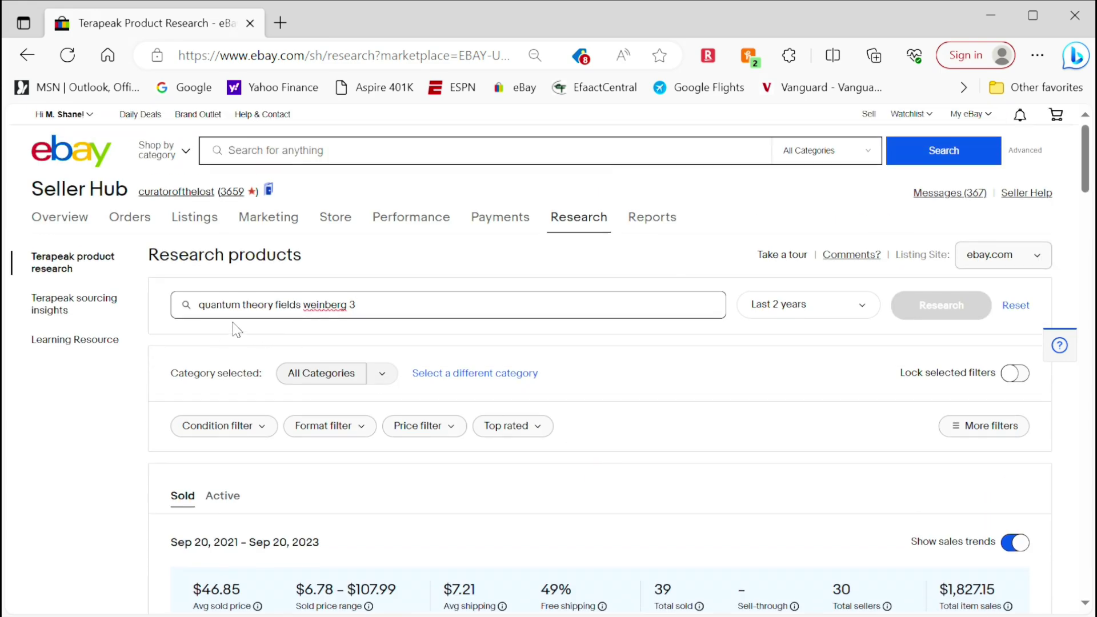